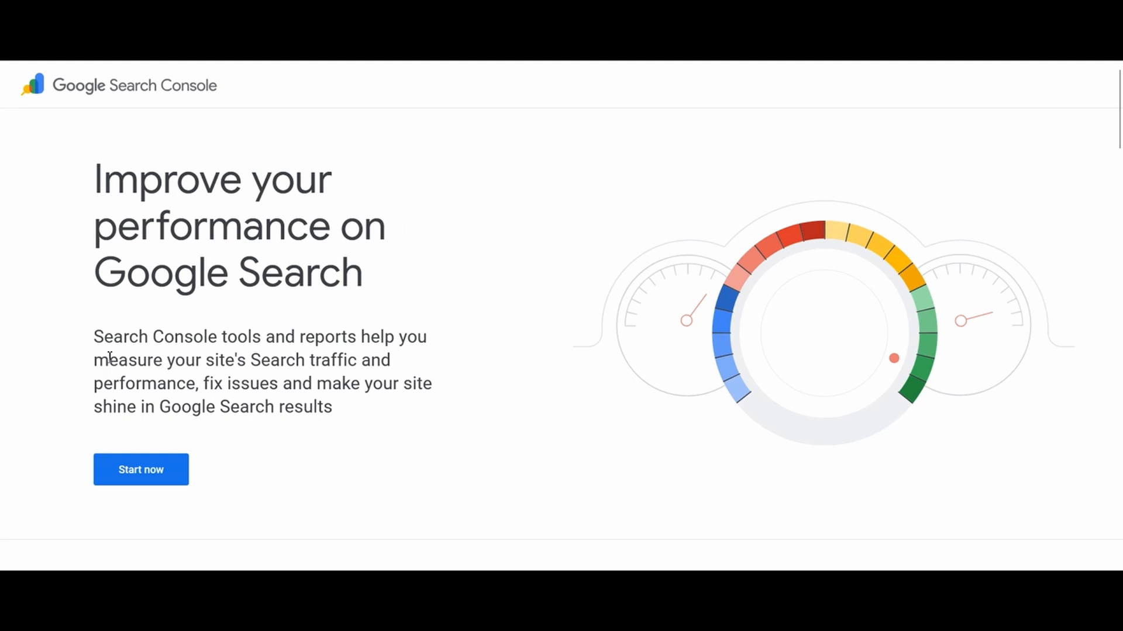
drag(251, 356, 276, 377)
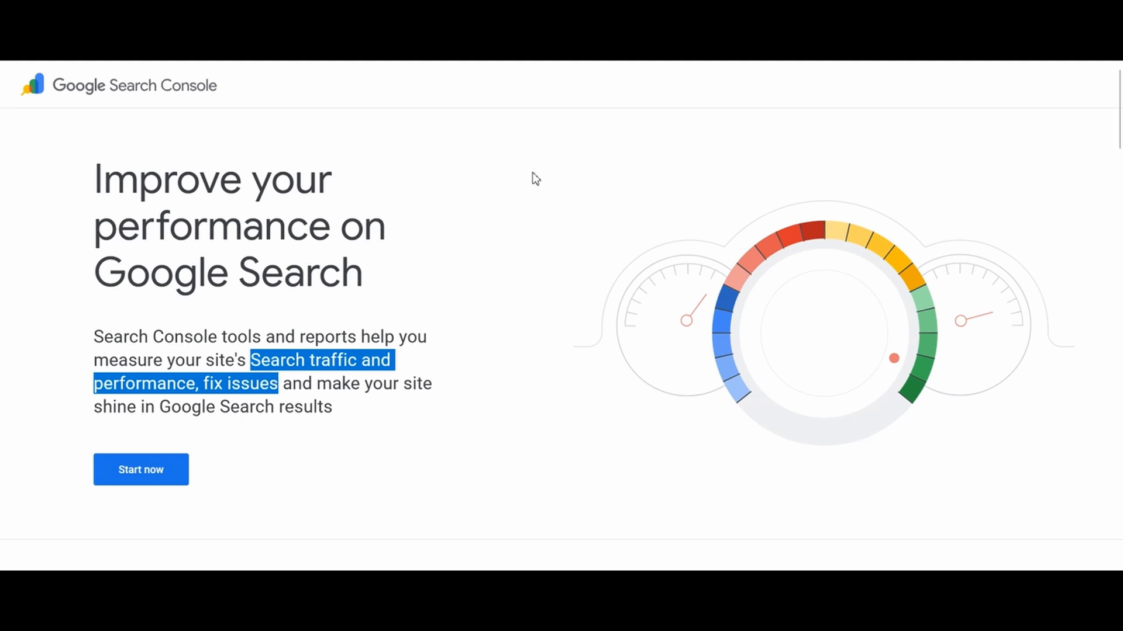
click(467, 235)
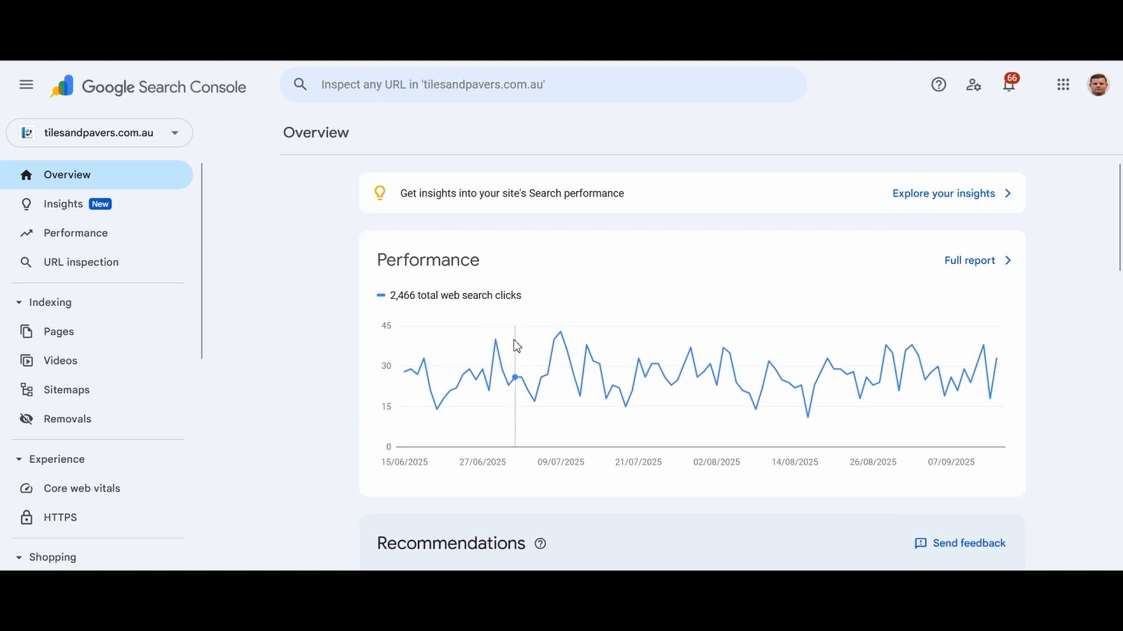
Open the full performance report for tilesandpavers.com.au and hide total impressions from the chart.
mouse_move(521, 366)
click(974, 267)
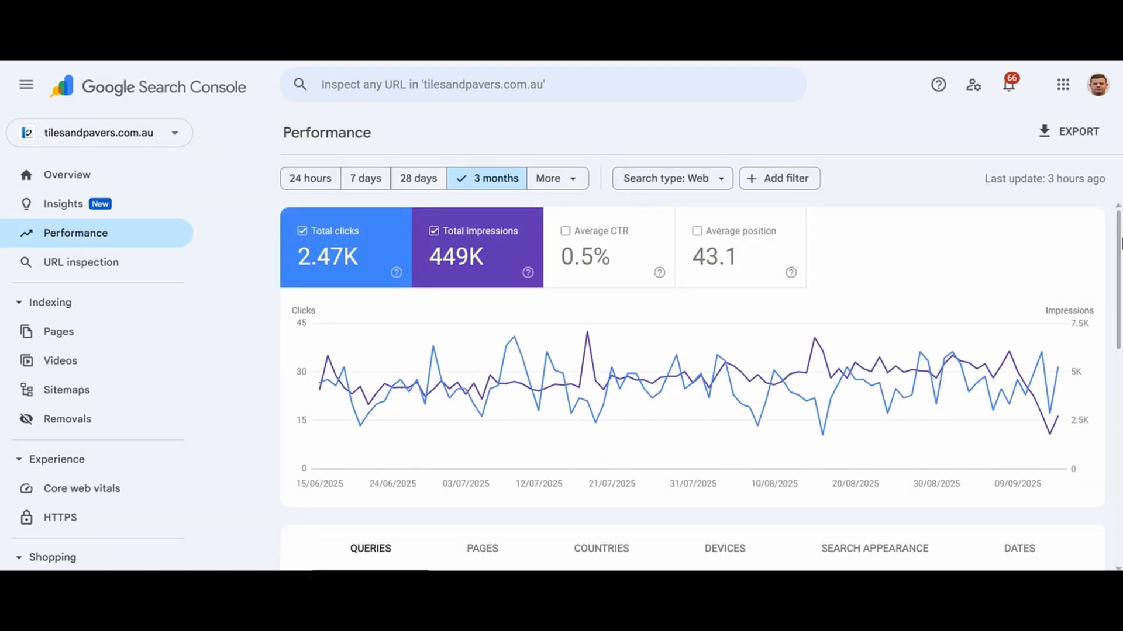
scroll(1111, 234, down, 1)
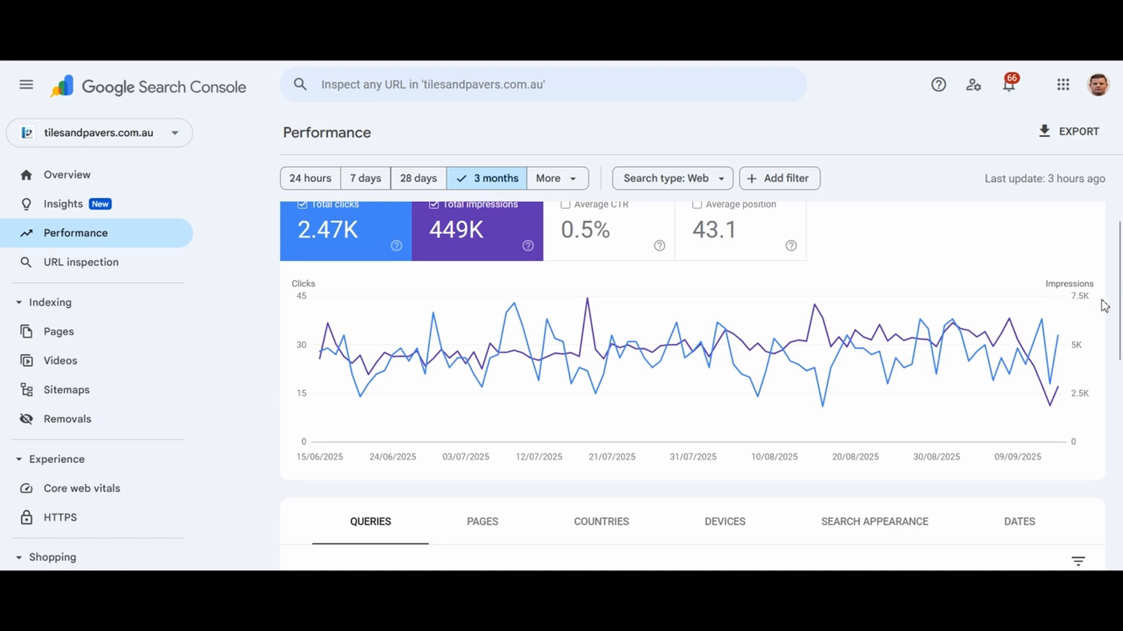
scroll(1102, 307, up, 1)
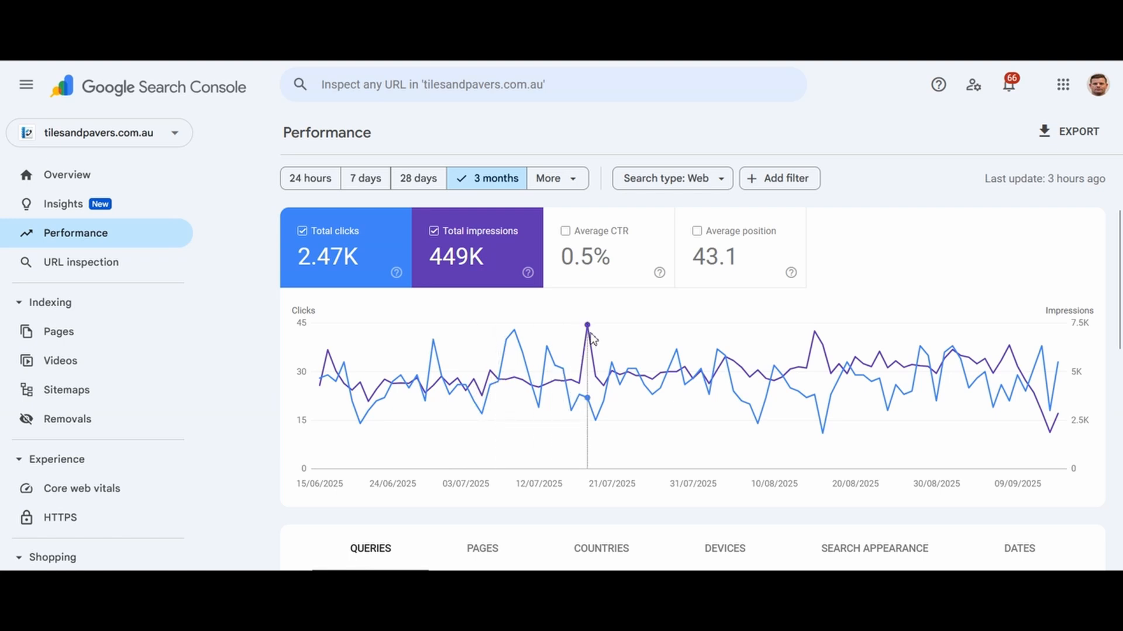
click(471, 249)
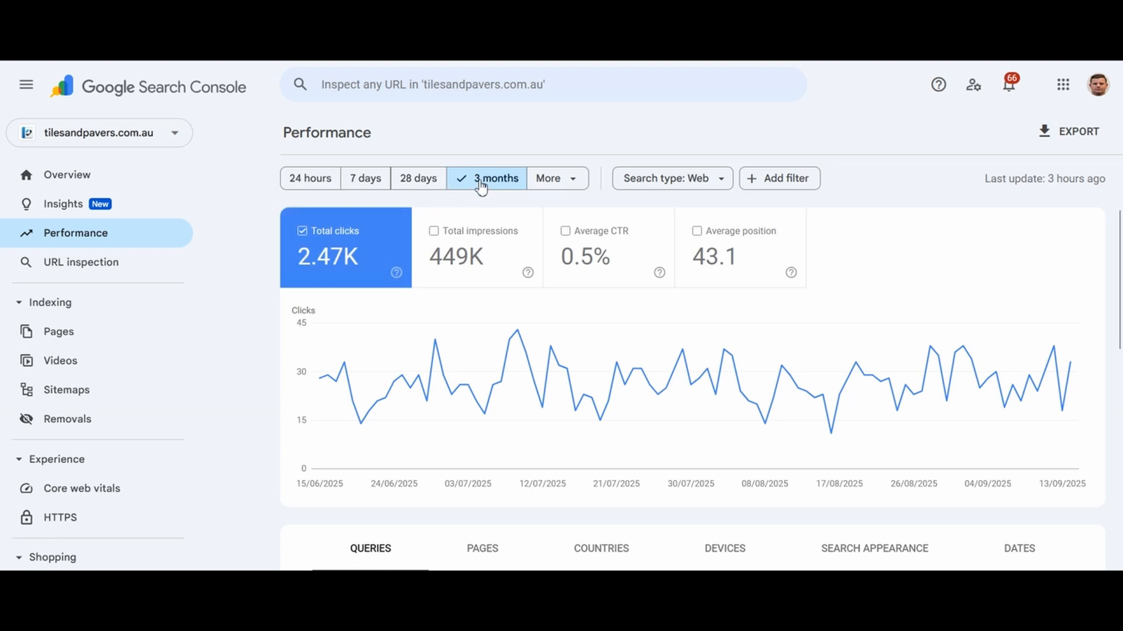
Review the clicks for the site's top queries, pages and countries over the 3-month period.
drag(1118, 280, 1119, 365)
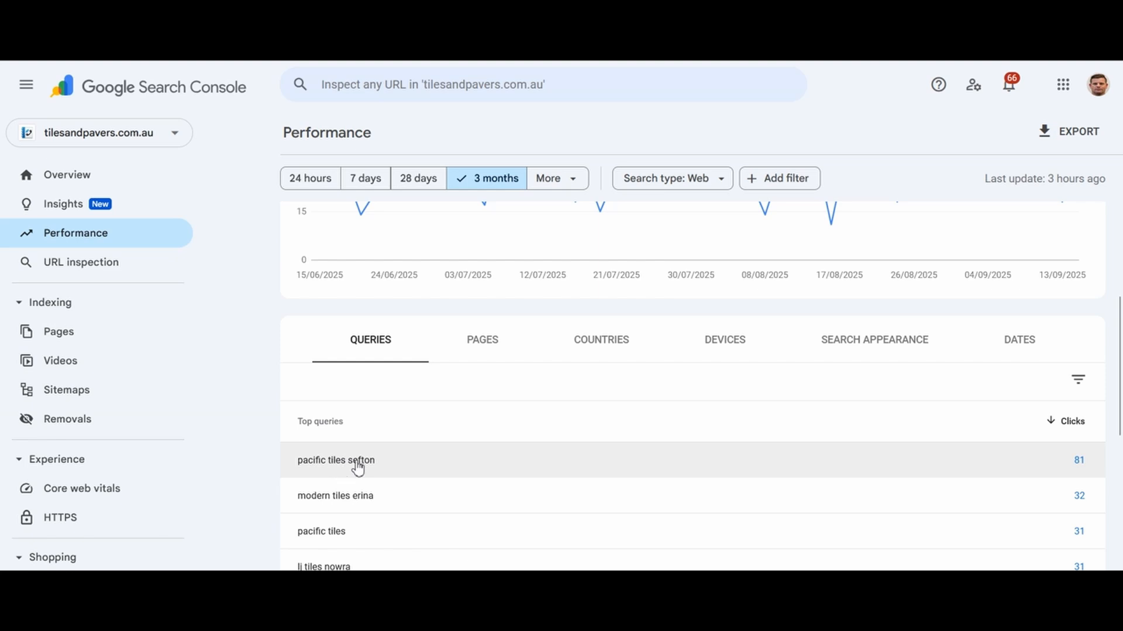
click(480, 341)
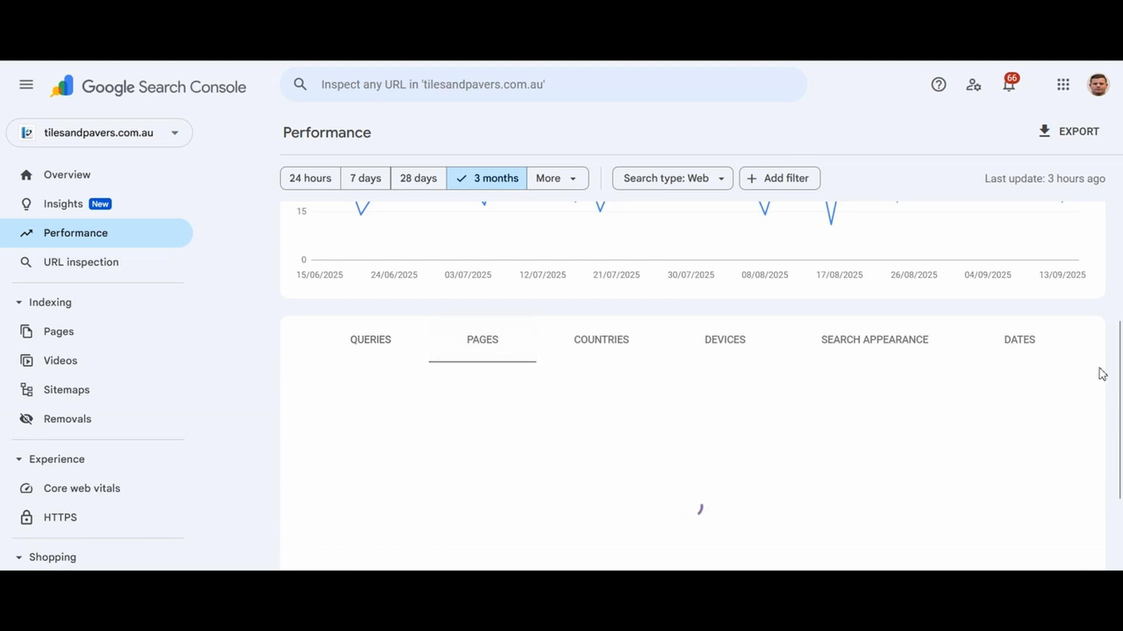
scroll(1120, 354, down, 2)
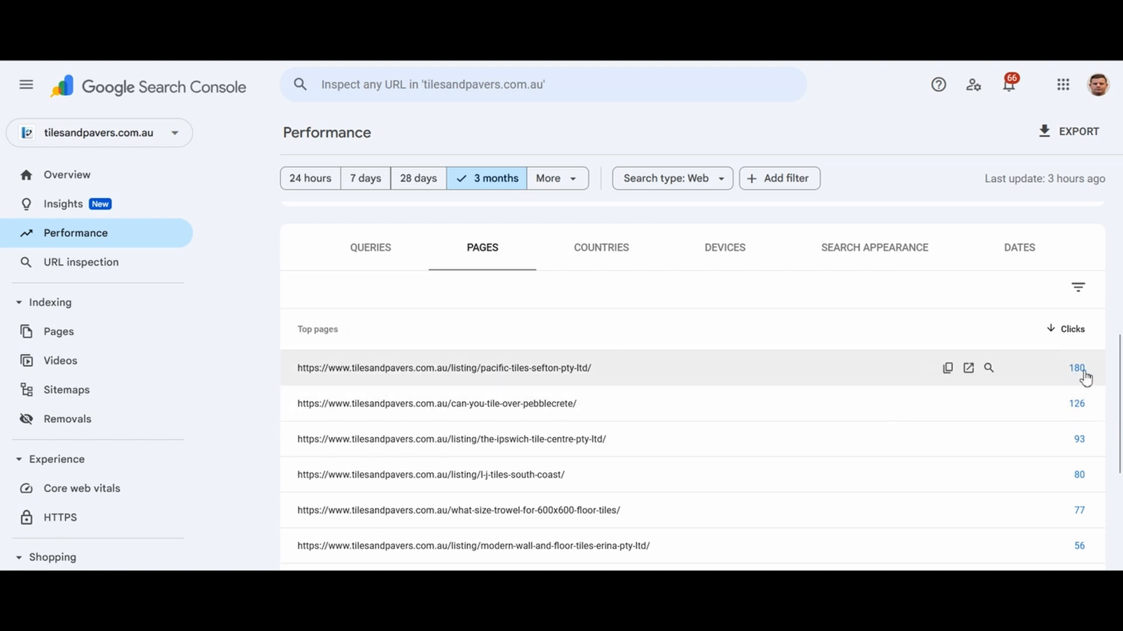
click(606, 255)
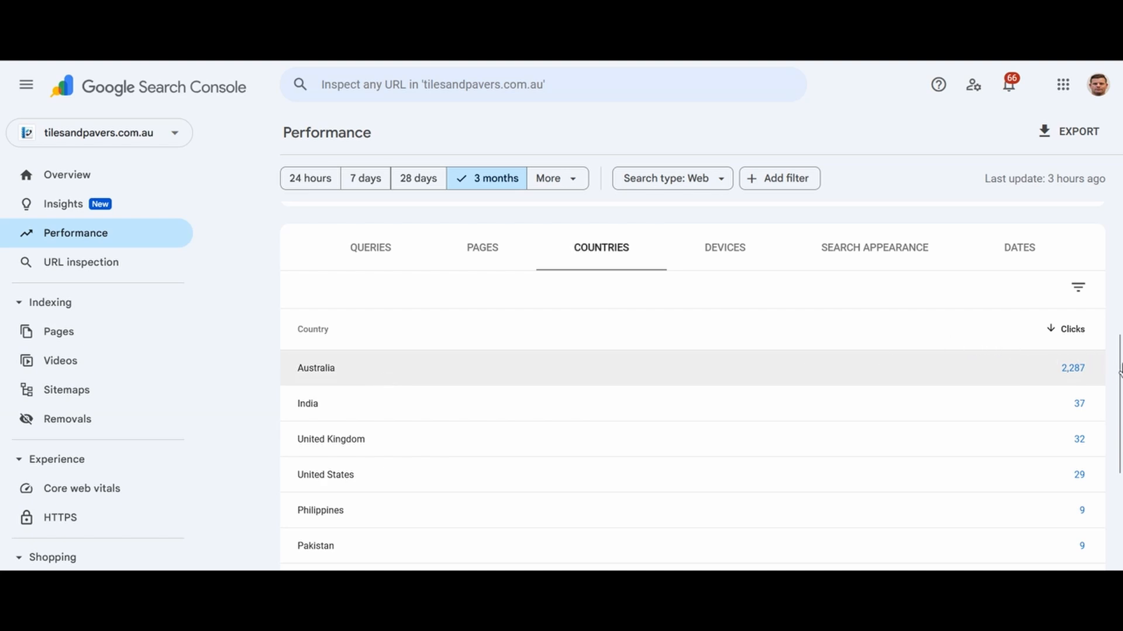
scroll(938, 333, up, 3)
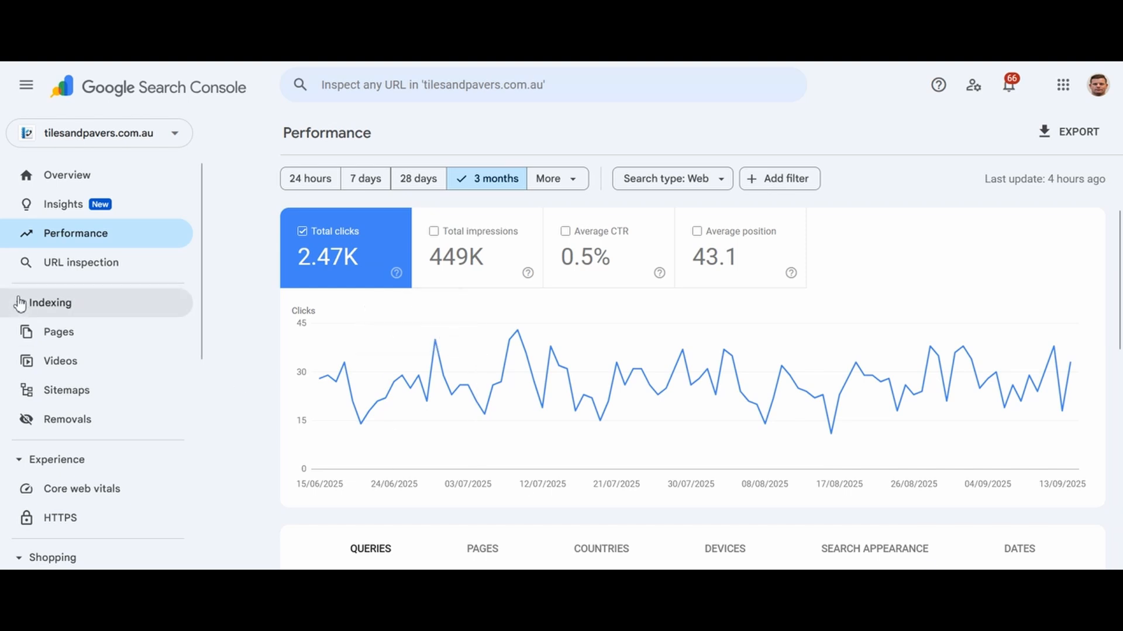
click(68, 274)
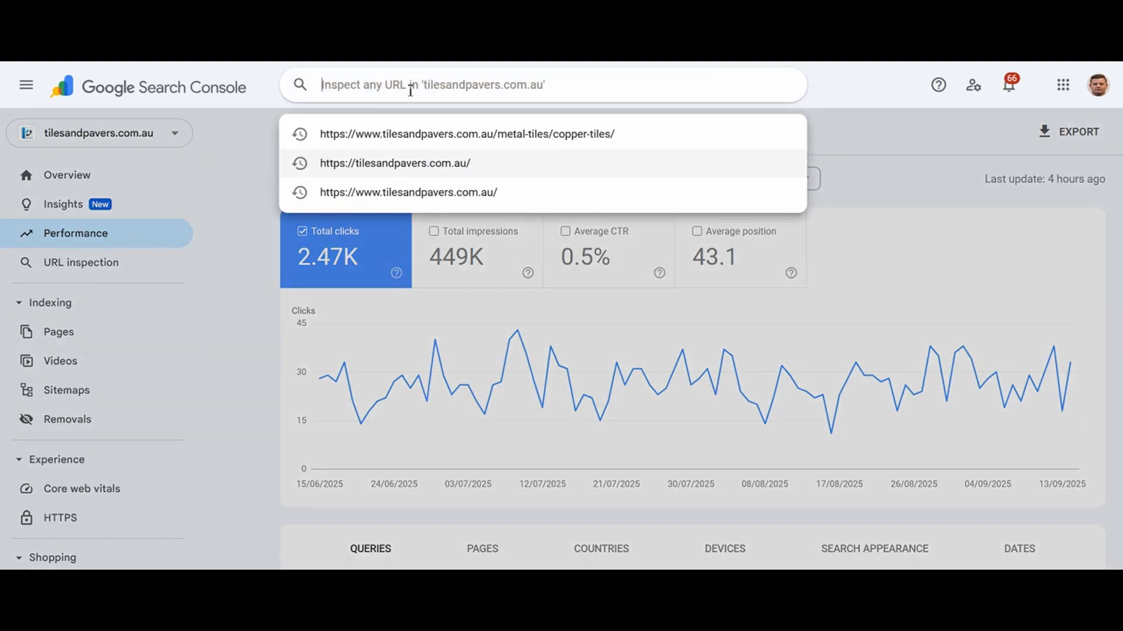
text(https://www.tilesandpavers.com.au/metal-tiles/copper-tiles/)
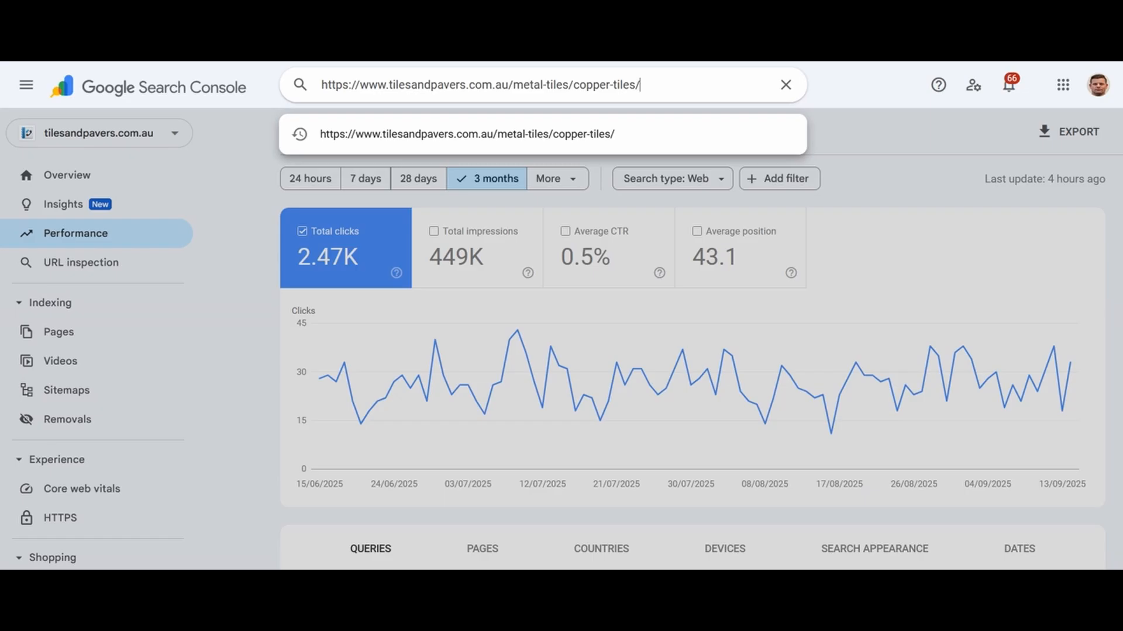
click(630, 134)
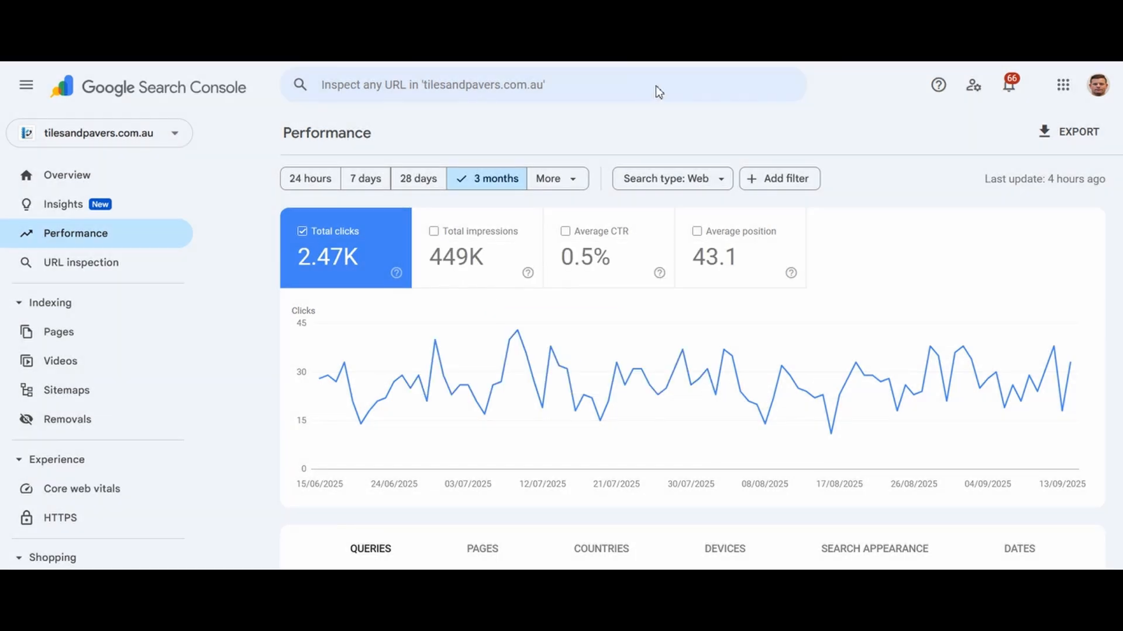
click(88, 269)
text(https://www.tilesandpavers.com.au/metal-tiles/copper-tiles/)
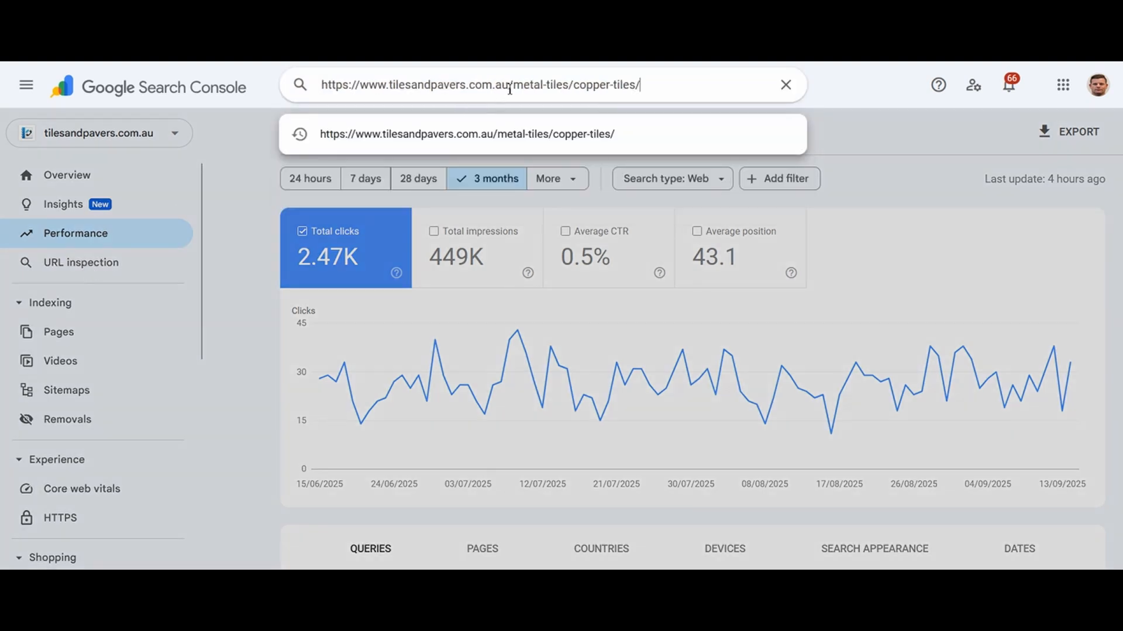
key(Return)
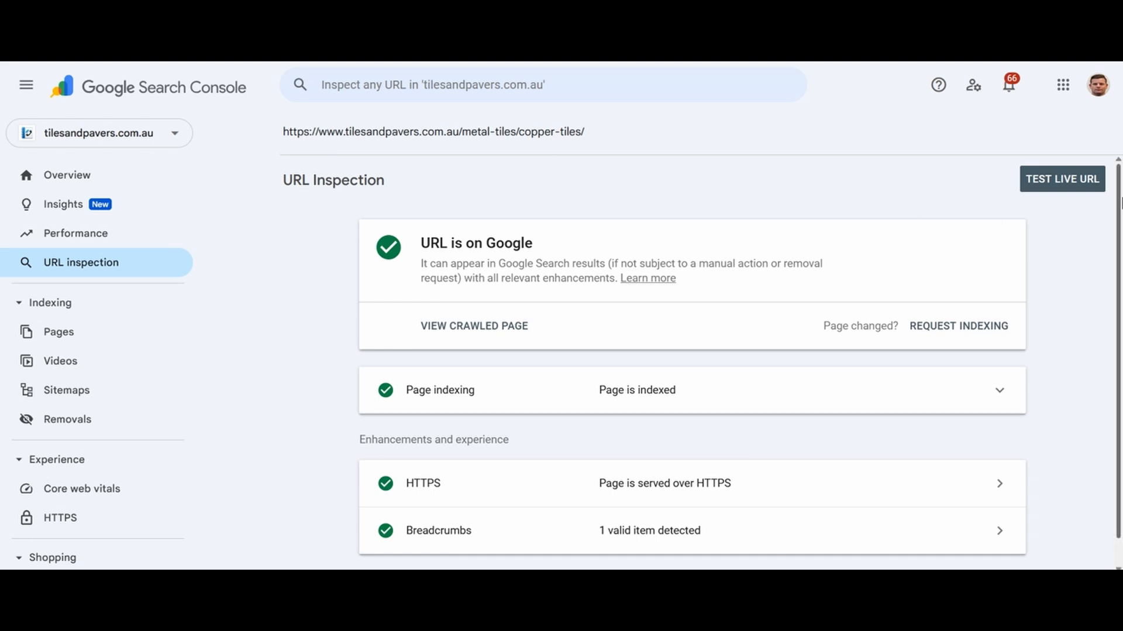
Check the inspected URL's Google index status and expand the page indexing details to examine its last crawl date.
scroll(1120, 200, down, 1)
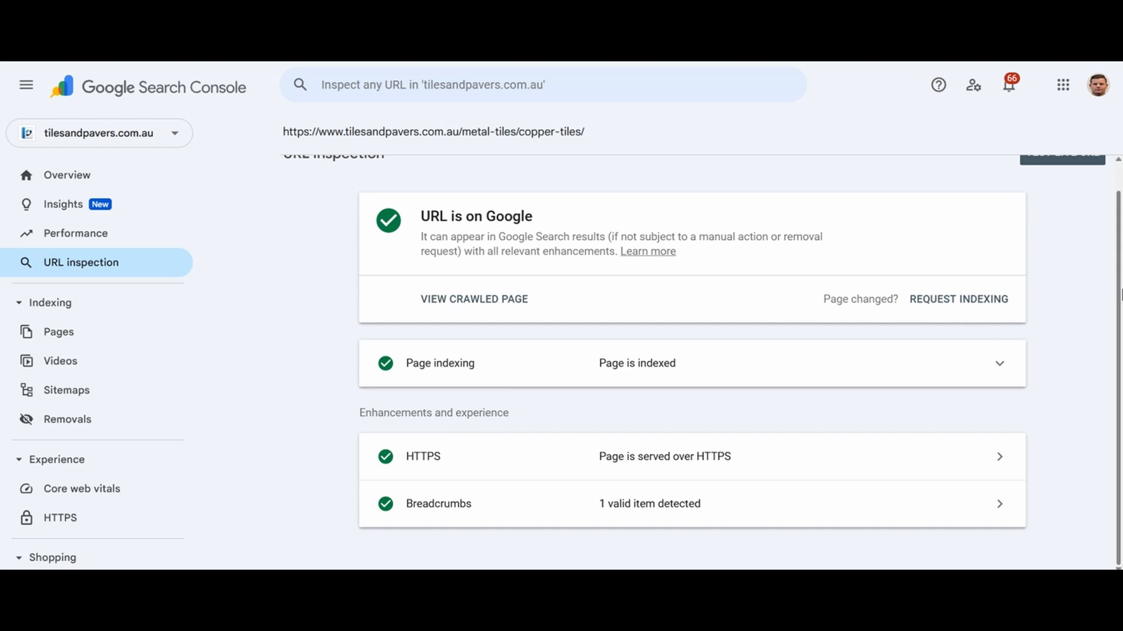
scroll(1118, 295, up, 1)
scroll(1118, 295, down, 1)
drag(533, 218, 419, 225)
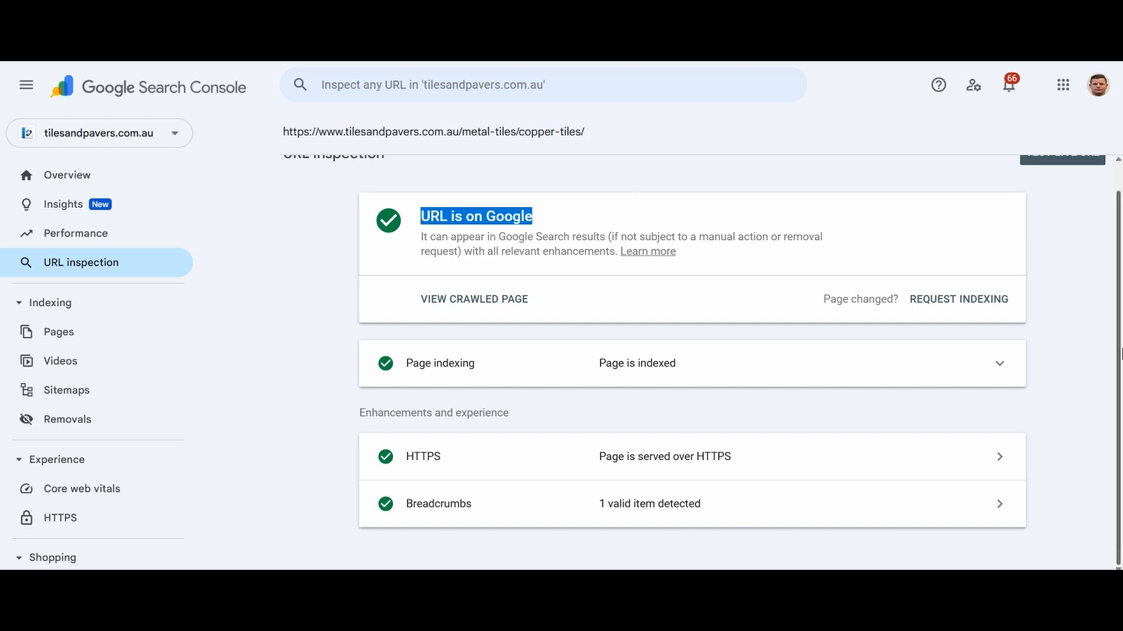
click(996, 366)
drag(1120, 240, 1119, 369)
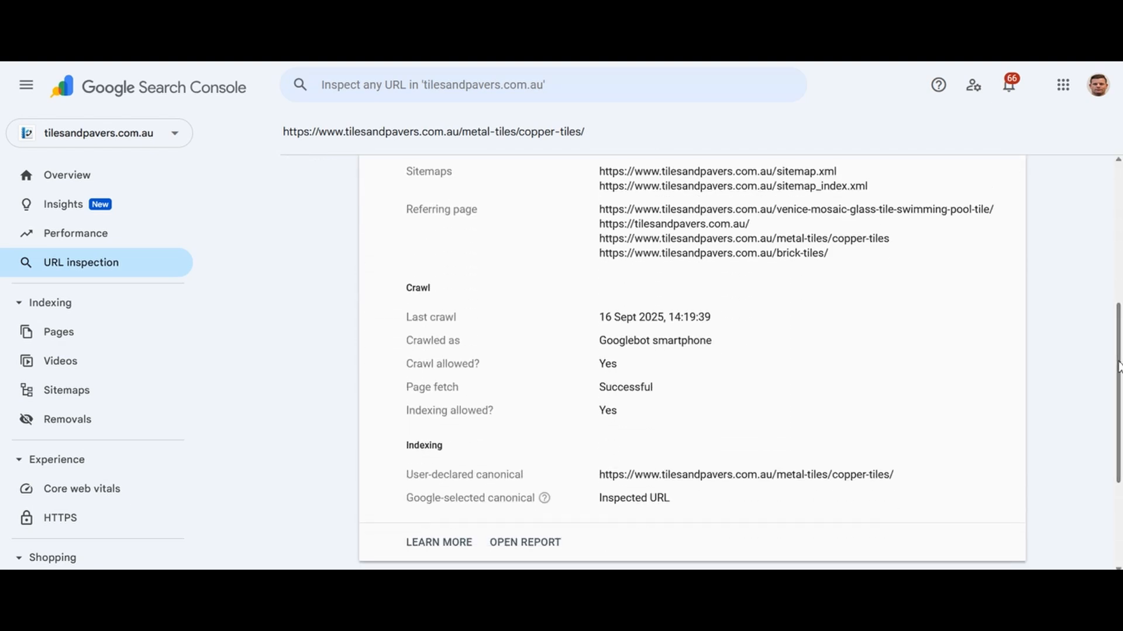
triple_click(704, 315)
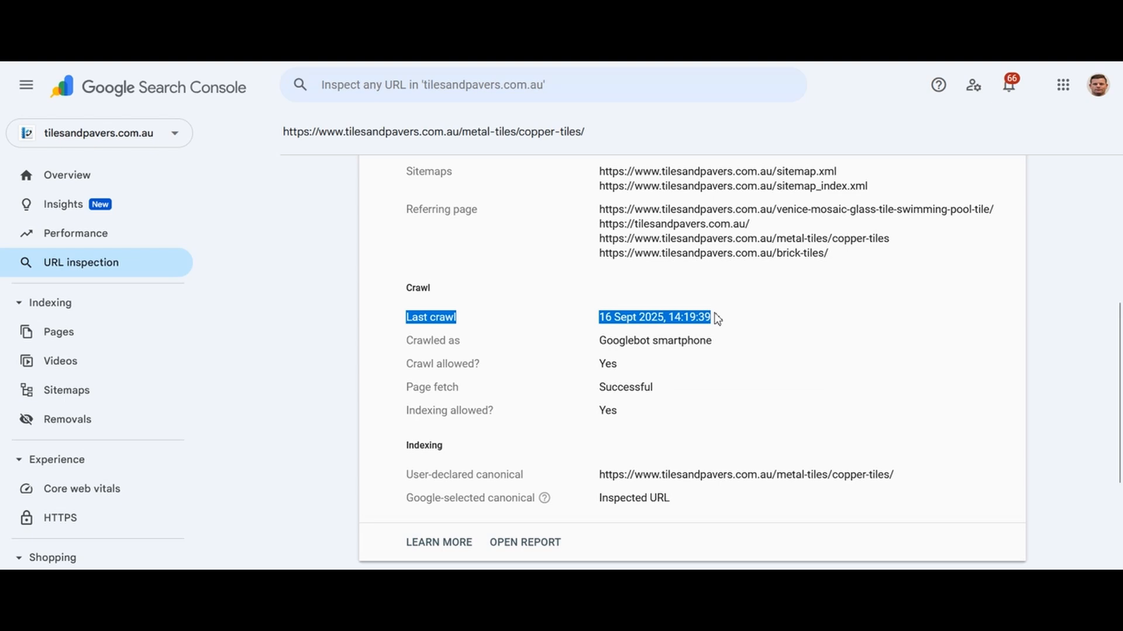
drag(1118, 368, 1118, 228)
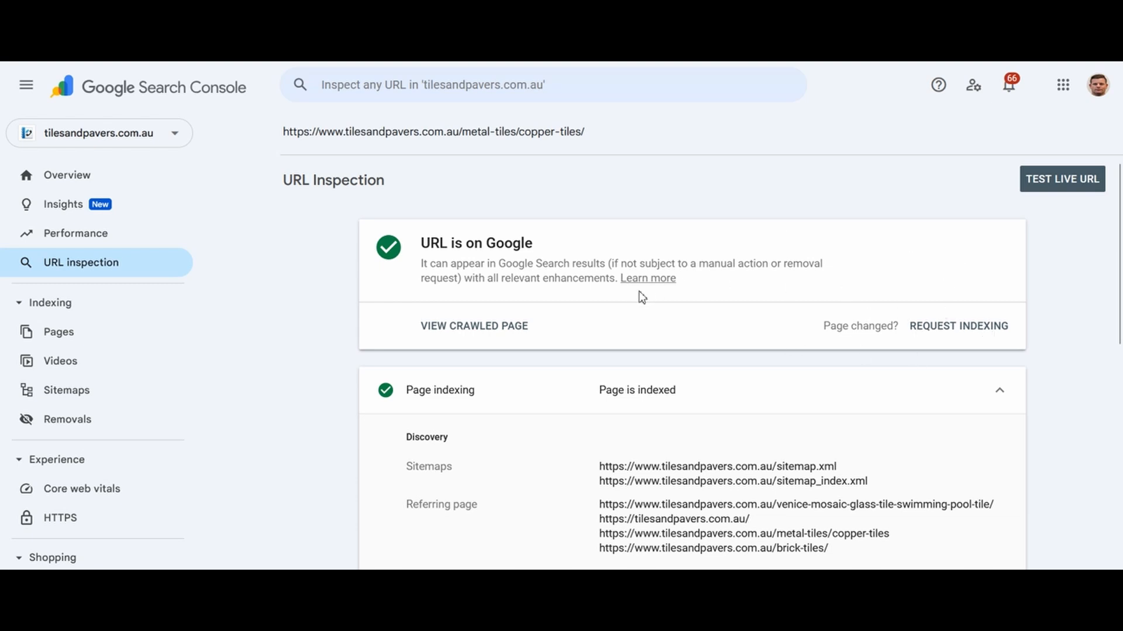
Request indexing of the inspected copper-tiles page and read the response about the crawl queue.
click(939, 327)
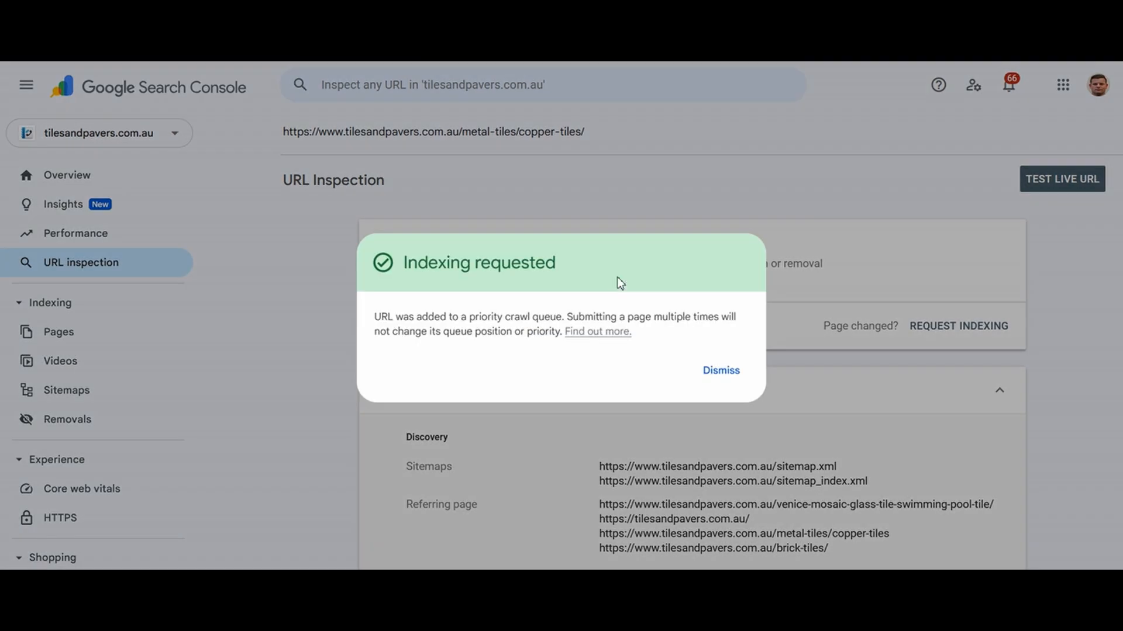
drag(589, 273, 430, 263)
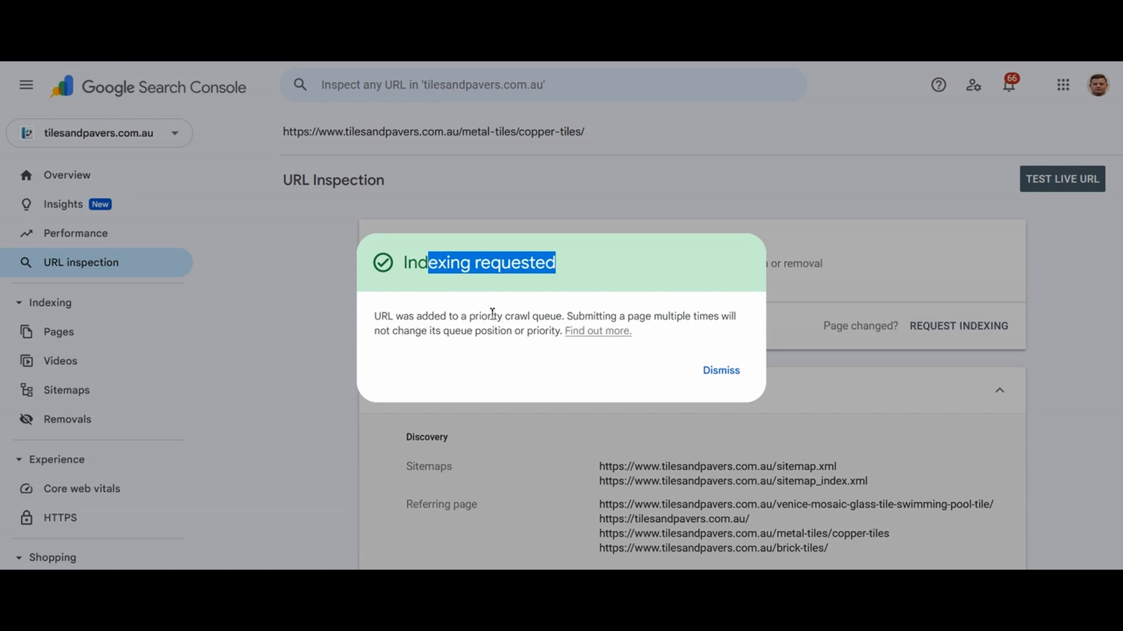
click(565, 317)
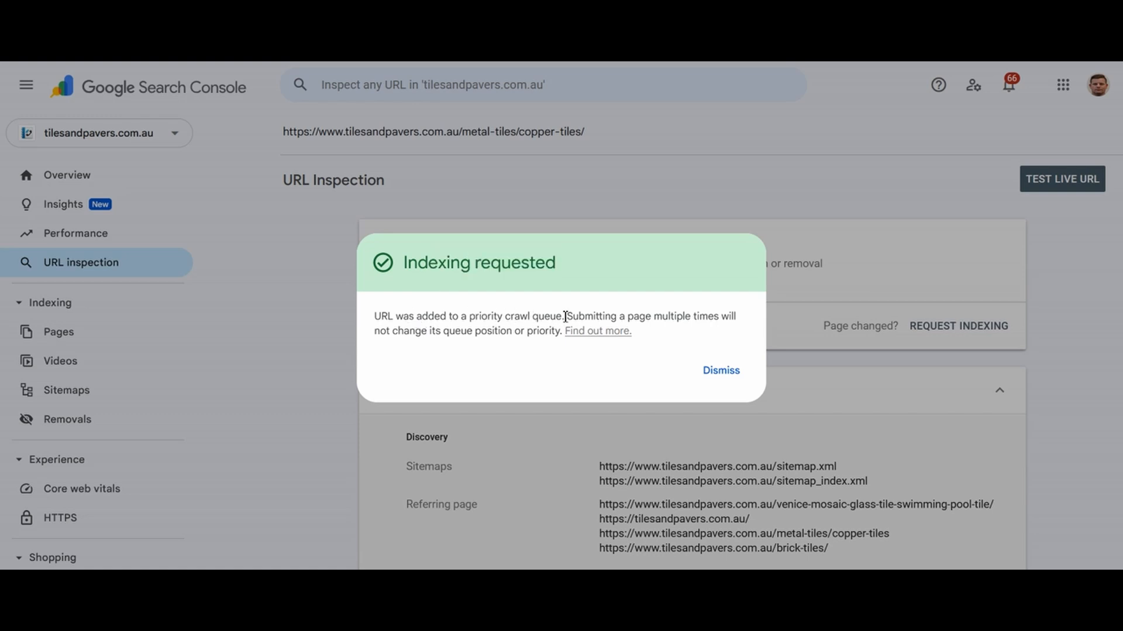
mouse_move(565, 316)
mouse_down()
mouse_move(709, 315)
mouse_move(475, 321)
mouse_move(518, 328)
mouse_move(537, 318)
mouse_move(564, 333)
mouse_up()
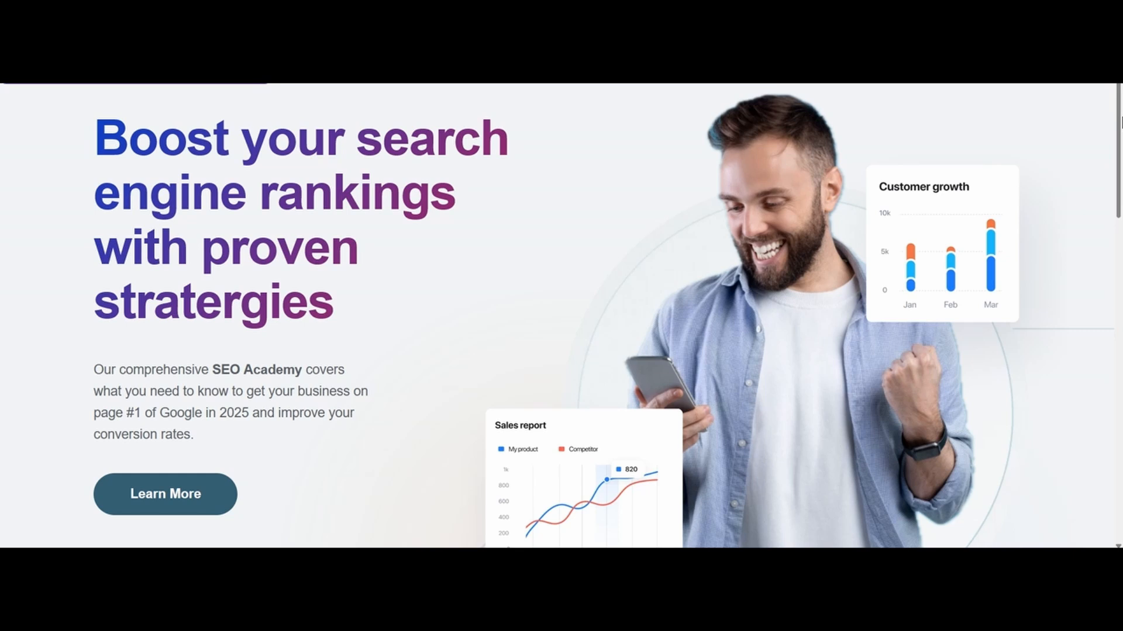
drag(1120, 122, 1120, 231)
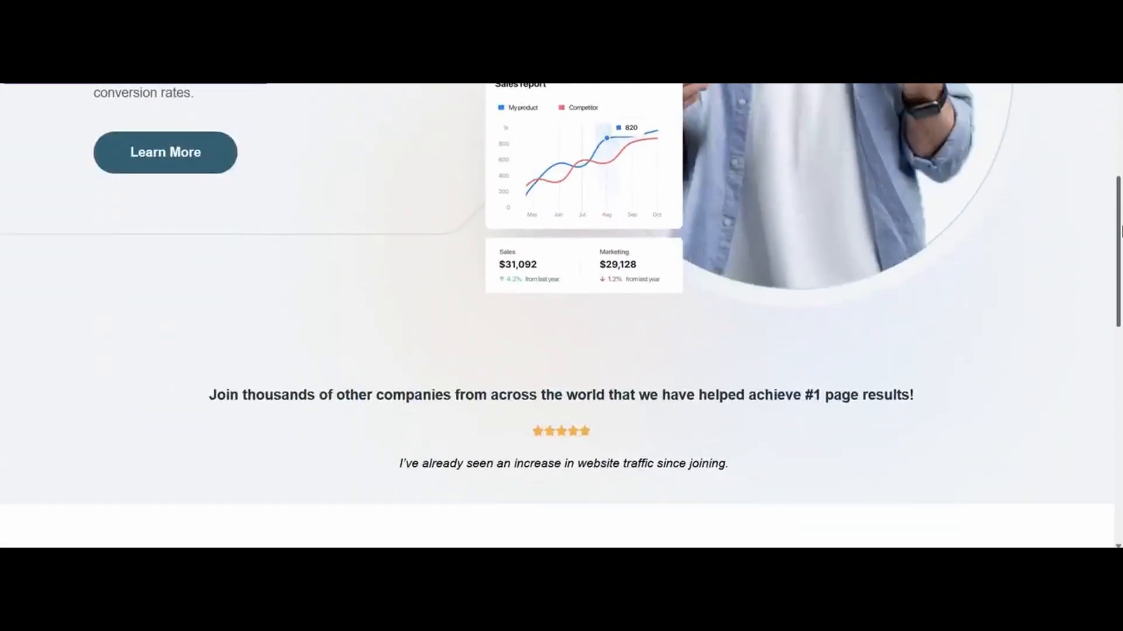